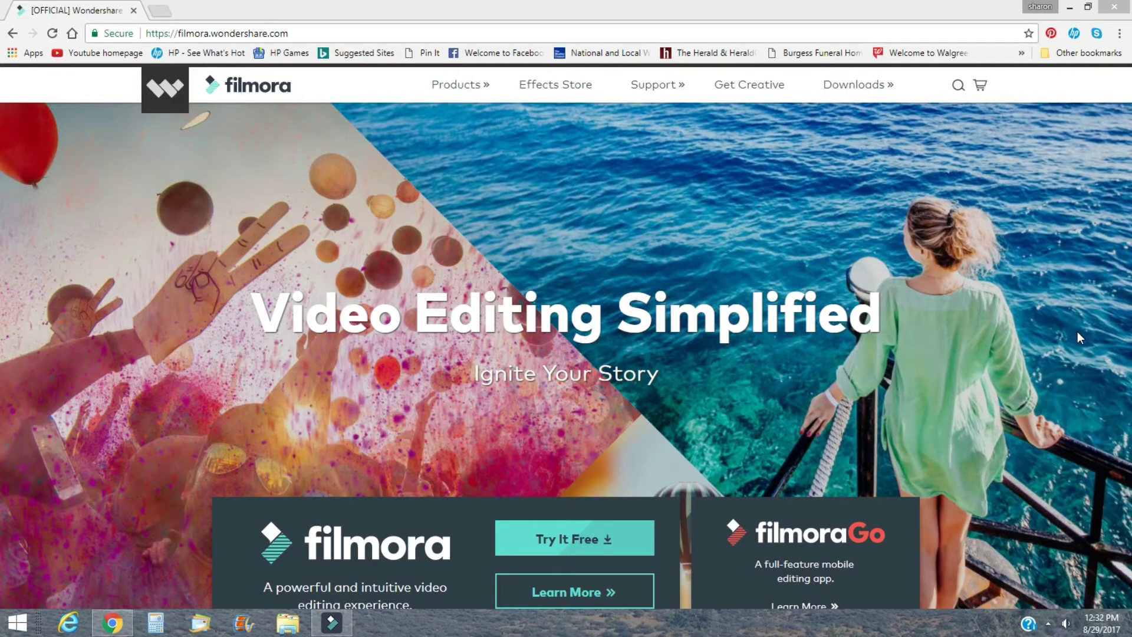
{"action": "scroll", "coordinate": [779, 531], "scroll_direction": "down", "scroll_amount": 2}
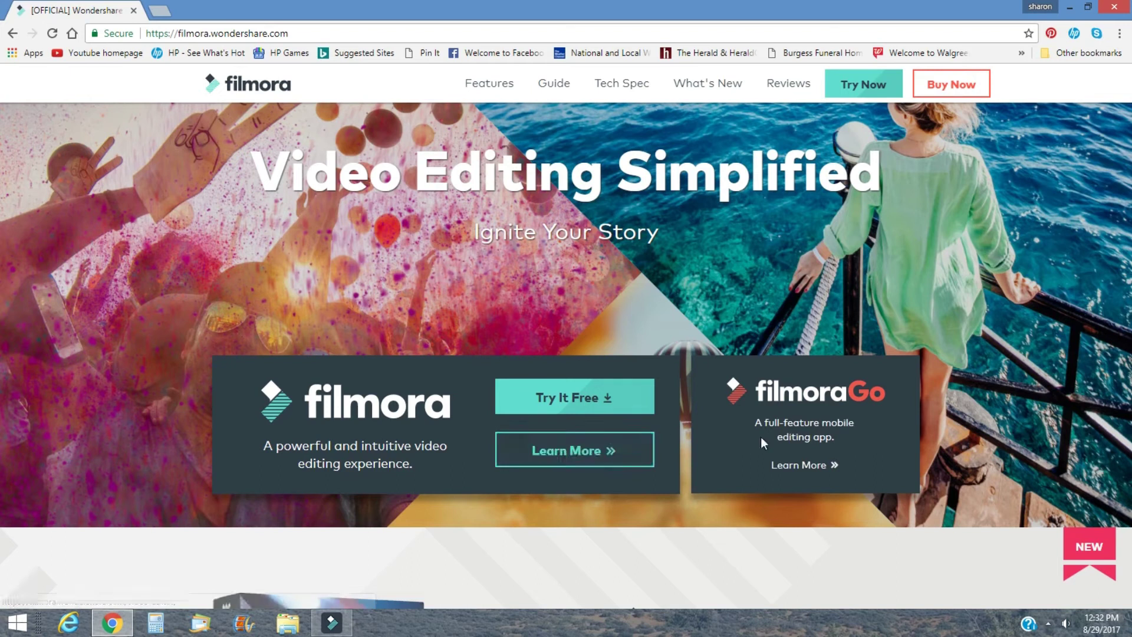
{"action": "scroll", "coordinate": [948, 442], "scroll_direction": "up", "scroll_amount": 1}
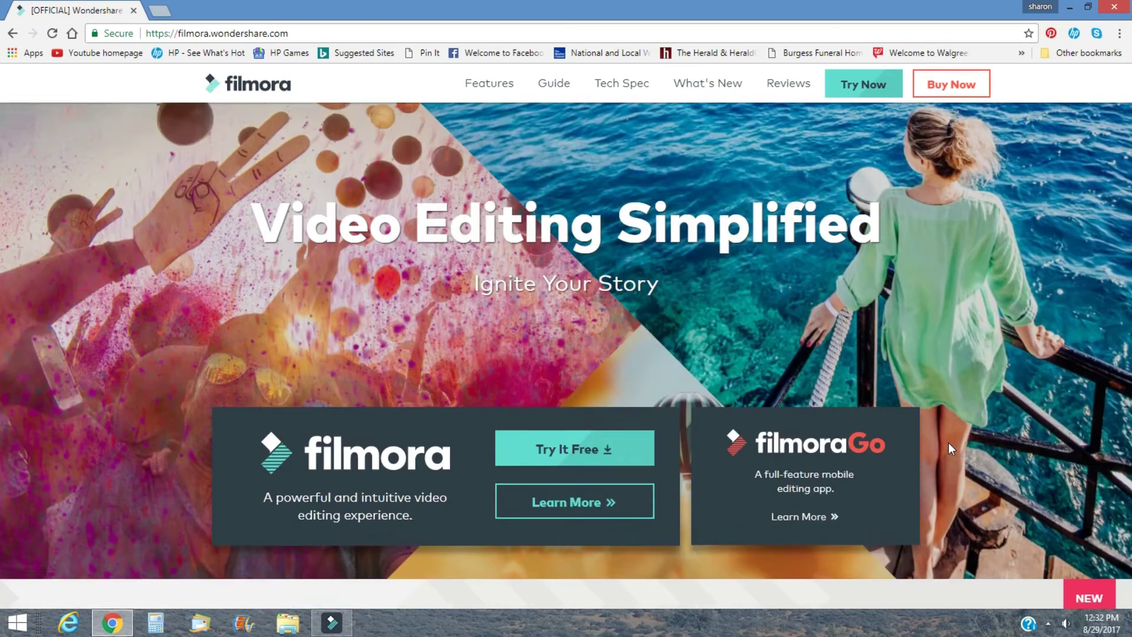
{"action": "scroll", "coordinate": [948, 442], "scroll_direction": "up", "scroll_amount": 2}
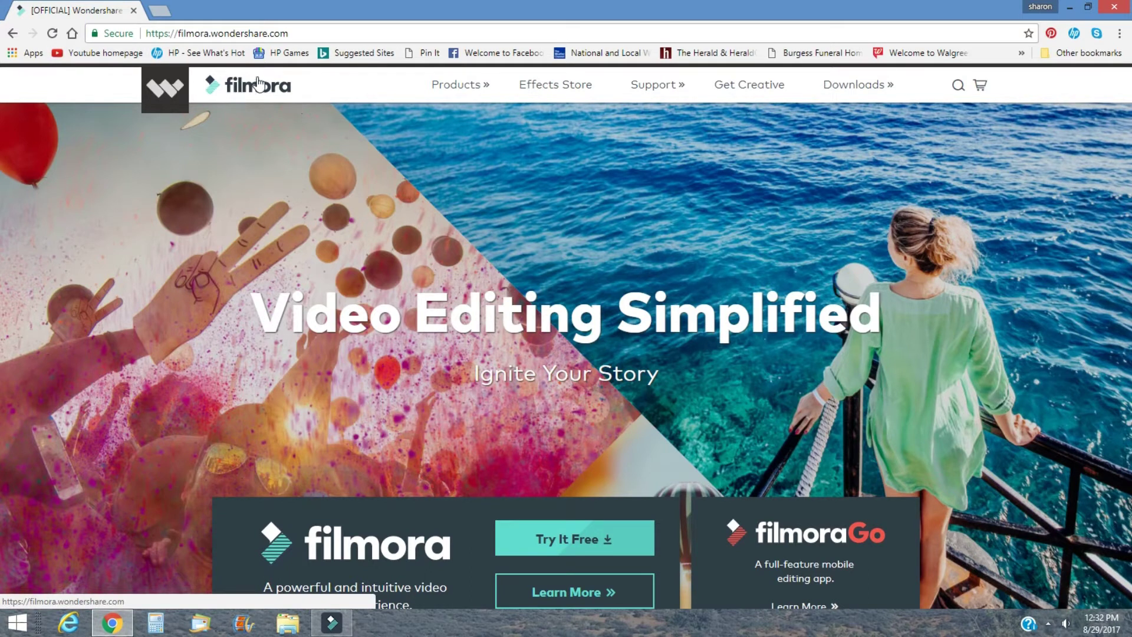
Close the browser and restore the Filmora editor showing nine craft photos and an empty timeline
{"action": "left_click", "coordinate": [1115, 7]}
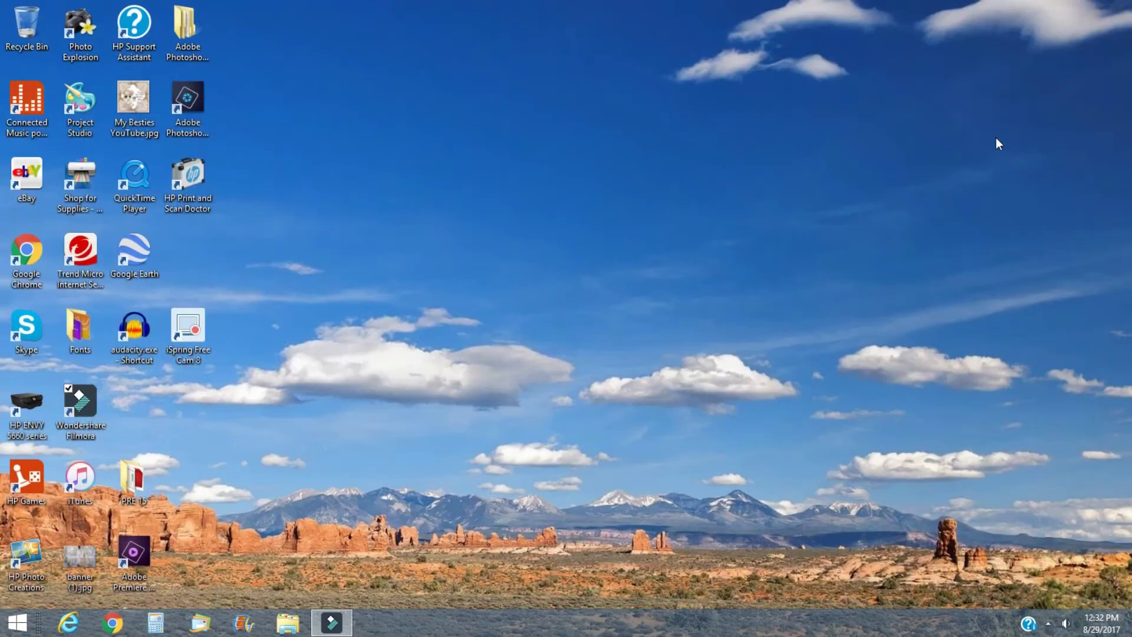
{"action": "left_click", "coordinate": [332, 622]}
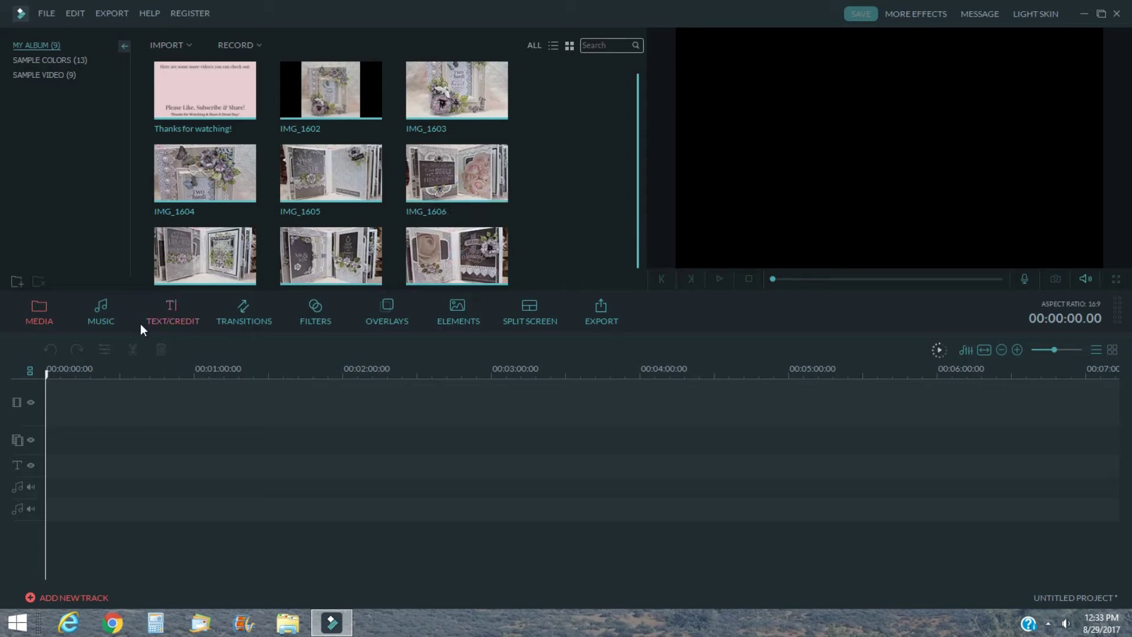
Preview the A-GROUP - Verve track, filter to TENDER & SENTIMENTAL, then show Text/Credit templates
{"action": "left_click", "coordinate": [95, 319]}
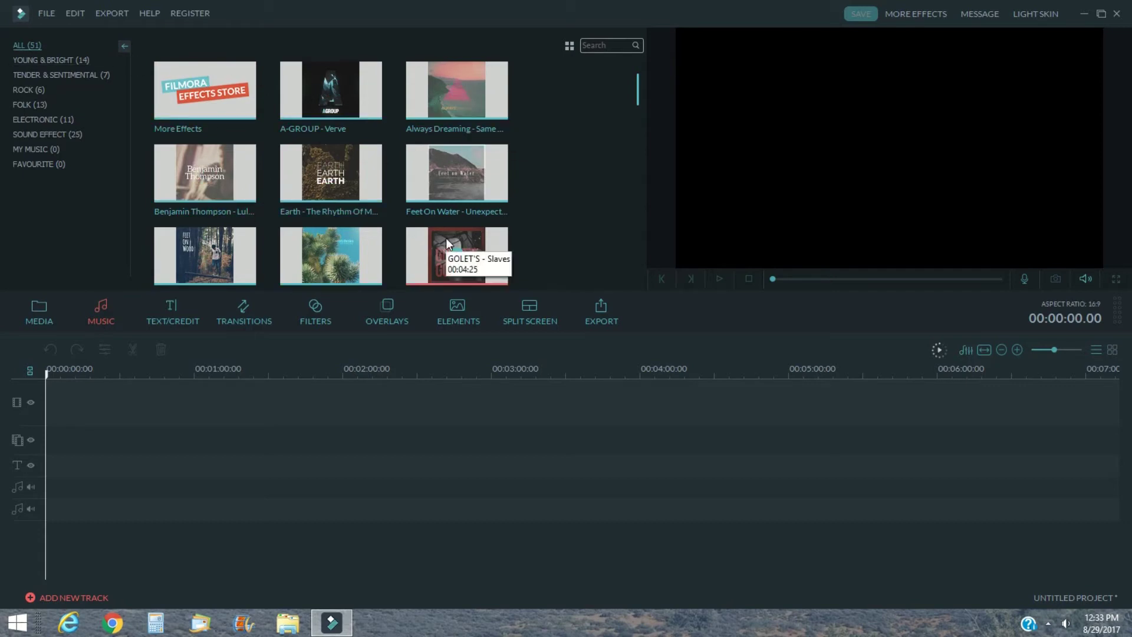
{"action": "mouse_move", "coordinate": [330, 90]}
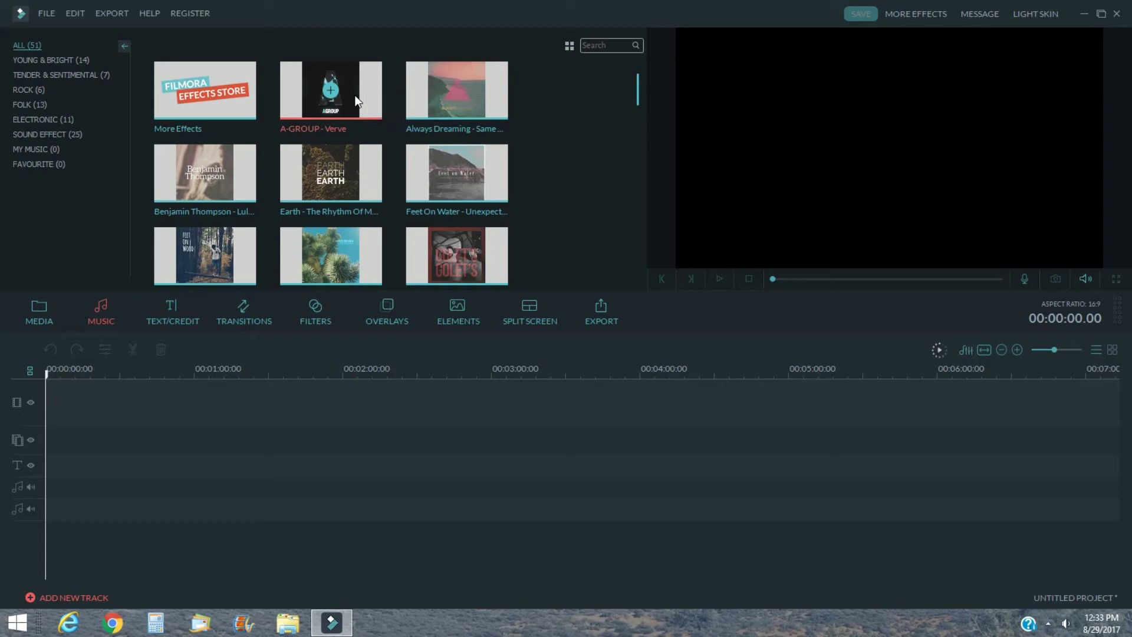
{"action": "left_click", "coordinate": [354, 94]}
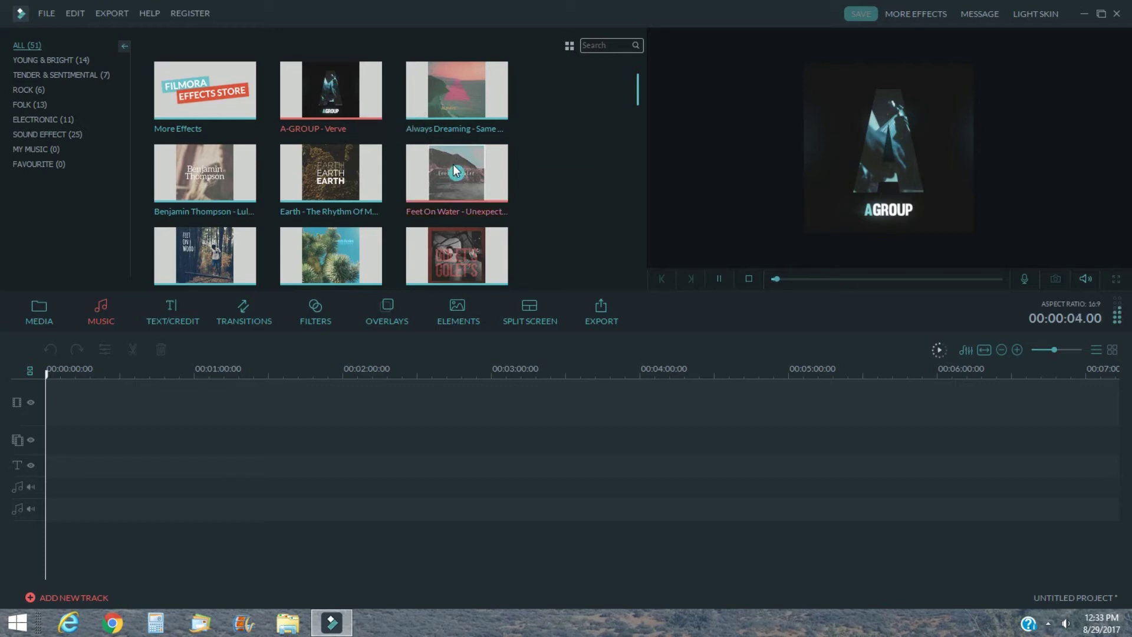
{"action": "left_click", "coordinate": [718, 280]}
{"action": "left_click", "coordinate": [59, 77]}
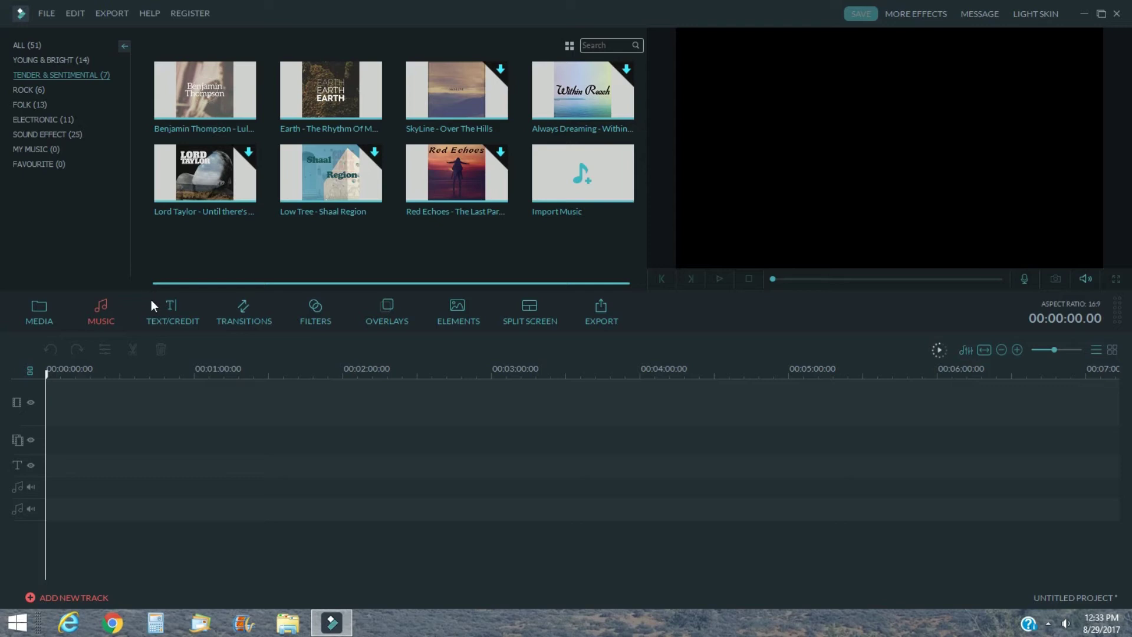
{"action": "left_click", "coordinate": [165, 320]}
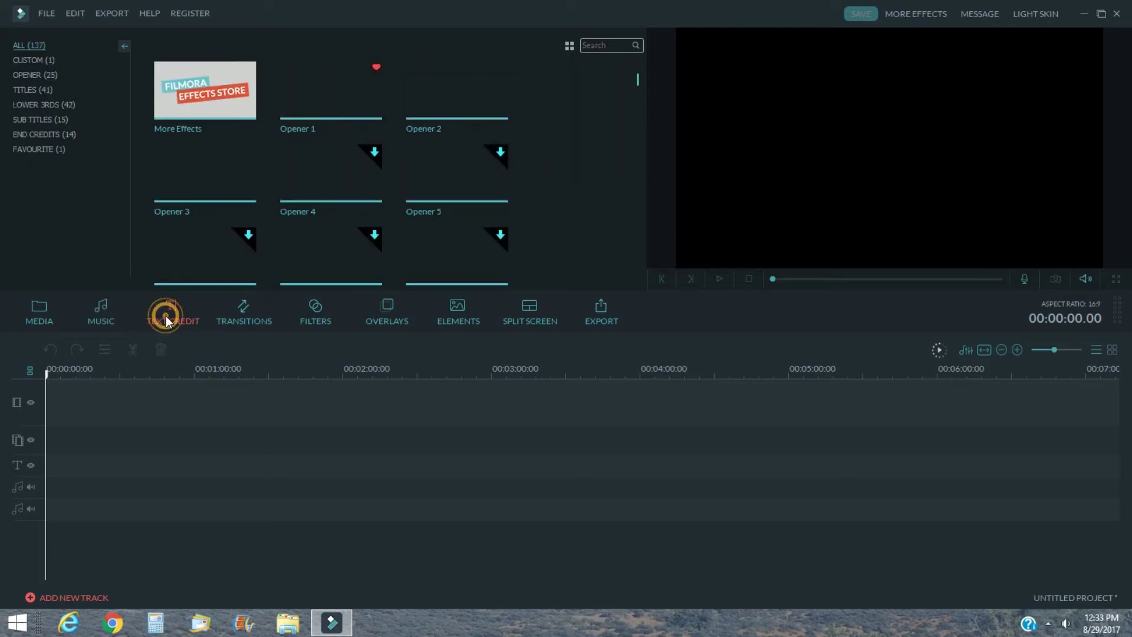
{"action": "mouse_move", "coordinate": [457, 91]}
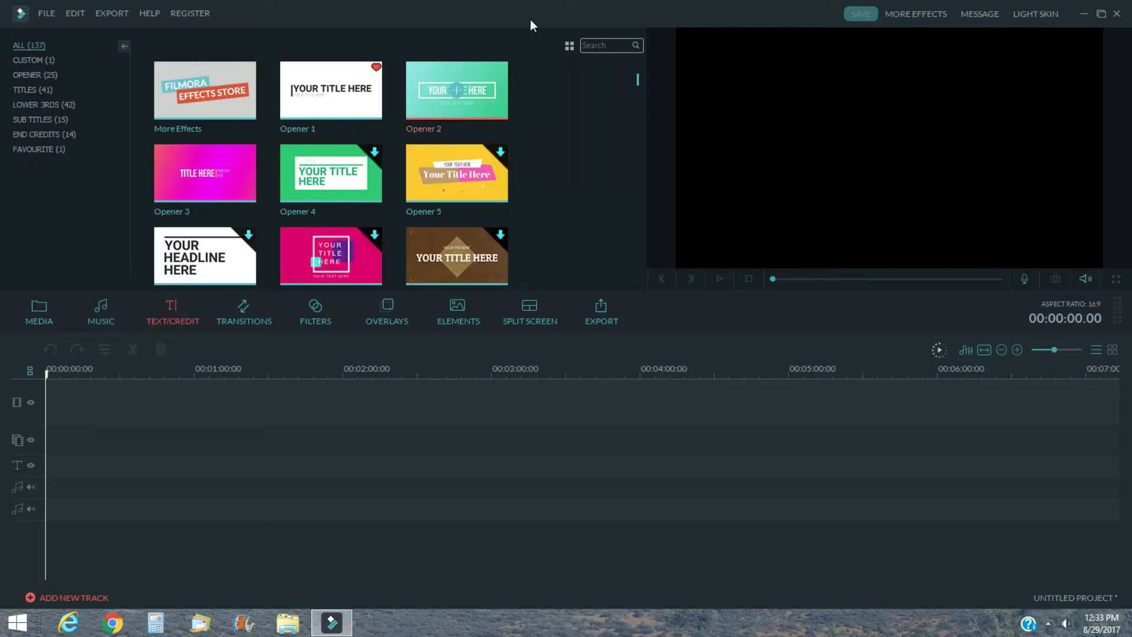
Preview the Opener 2 title template, then show the Transitions library
{"action": "left_click", "coordinate": [483, 105]}
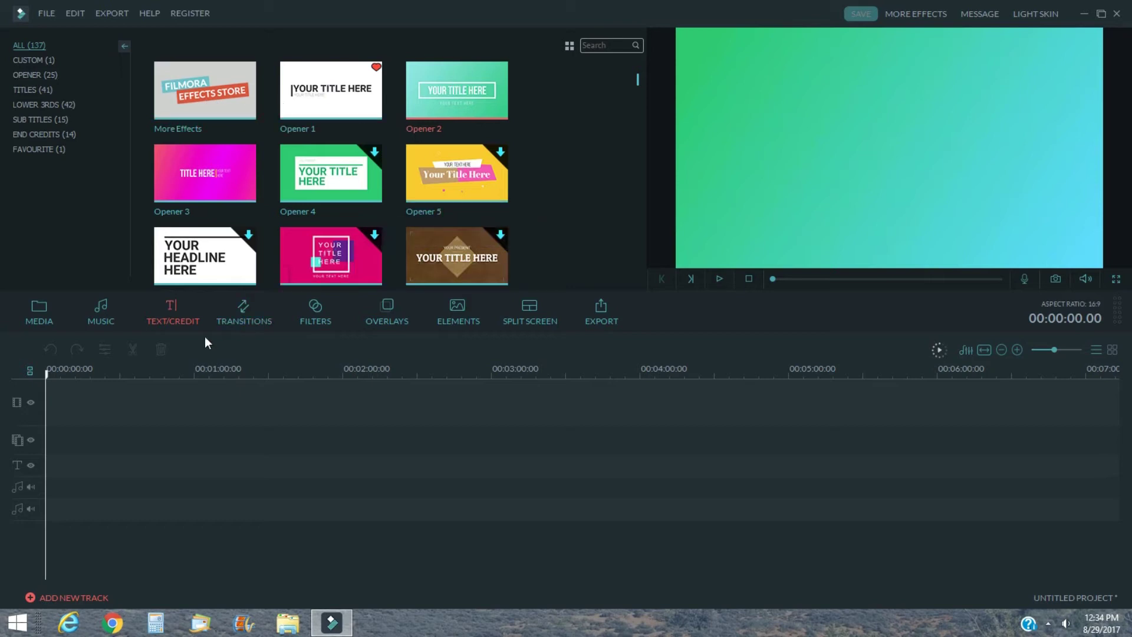
{"action": "left_click", "coordinate": [241, 306]}
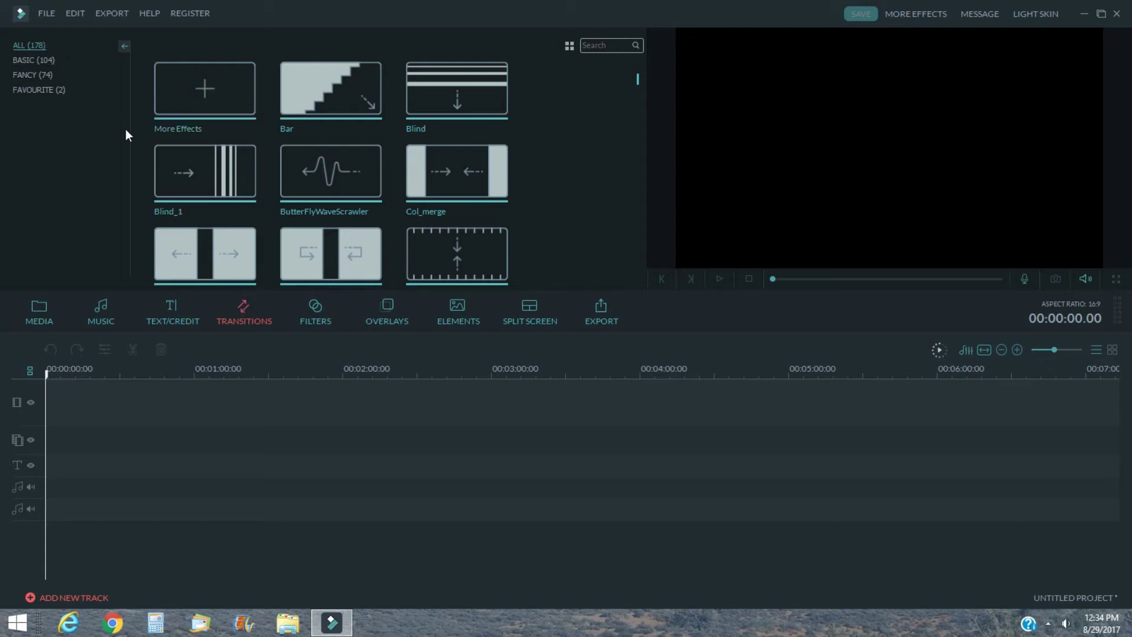
Preview the Bar and Blind transitions in the viewer
{"action": "double_click", "coordinate": [352, 96]}
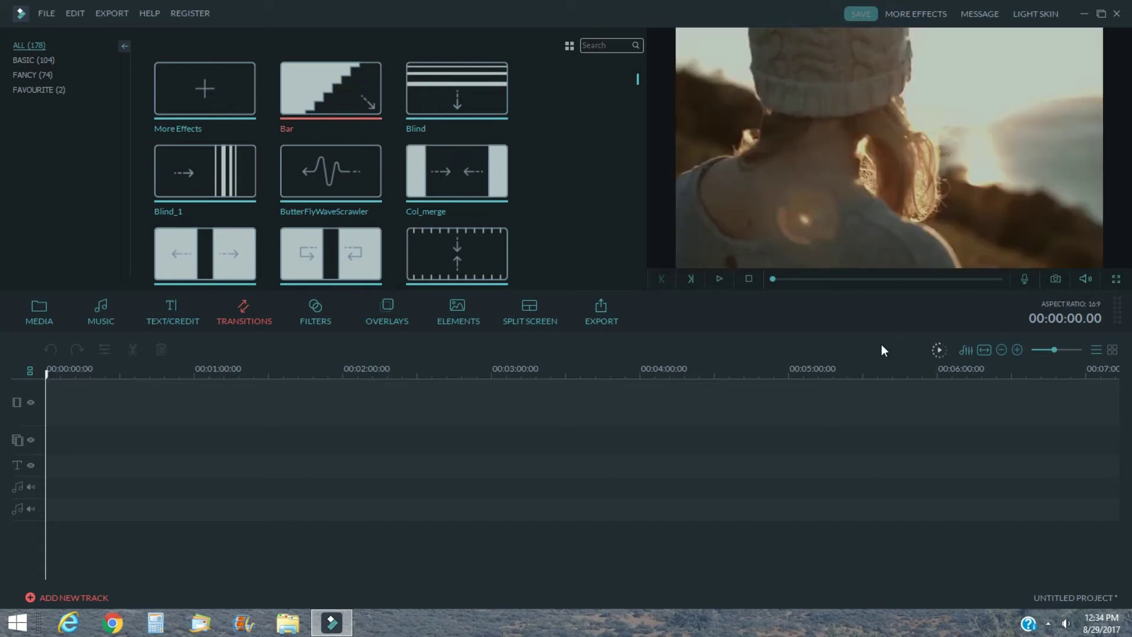
{"action": "left_click", "coordinate": [720, 278]}
{"action": "double_click", "coordinate": [482, 103]}
Preview the favourite Dissolve and Fade transitions, then show the Filters library
{"action": "left_click", "coordinate": [51, 91]}
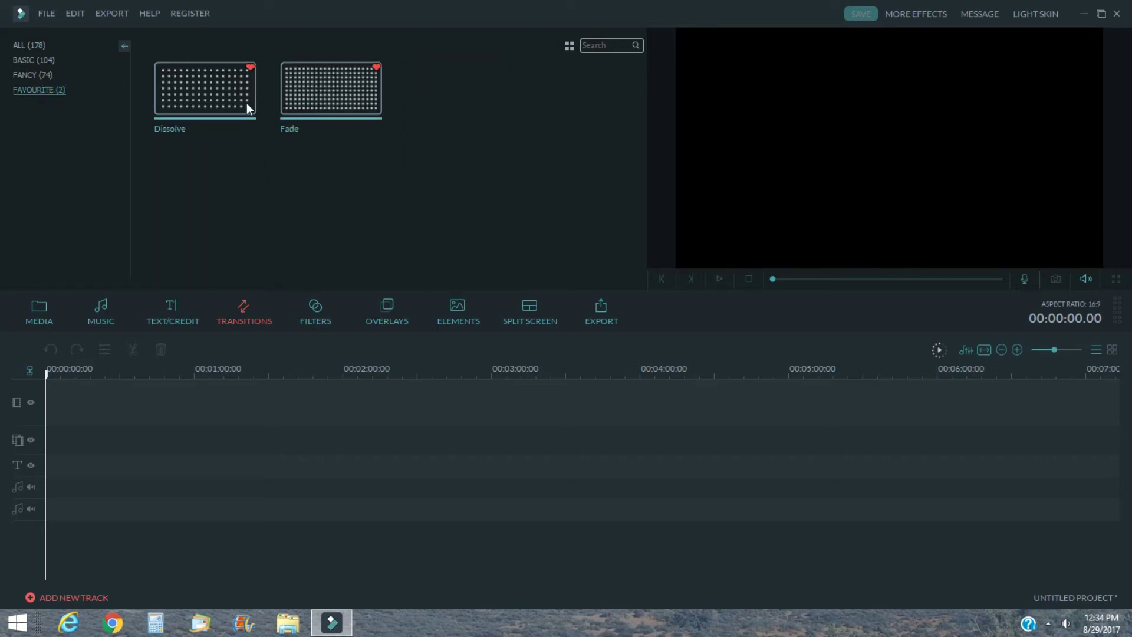
{"action": "left_click", "coordinate": [243, 103]}
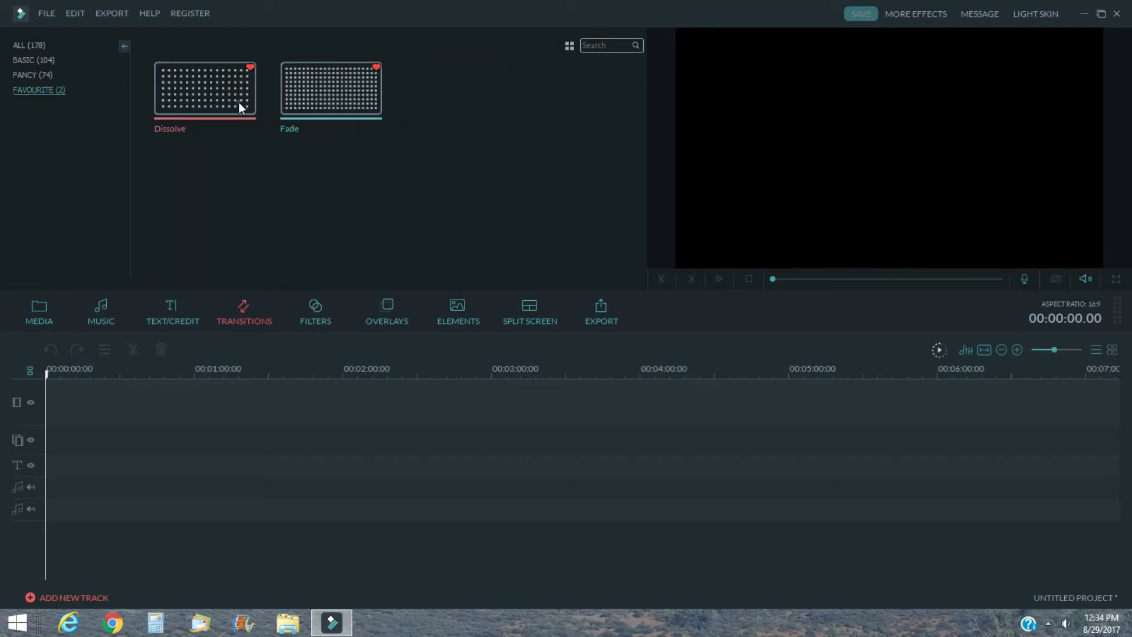
{"action": "double_click", "coordinate": [239, 101]}
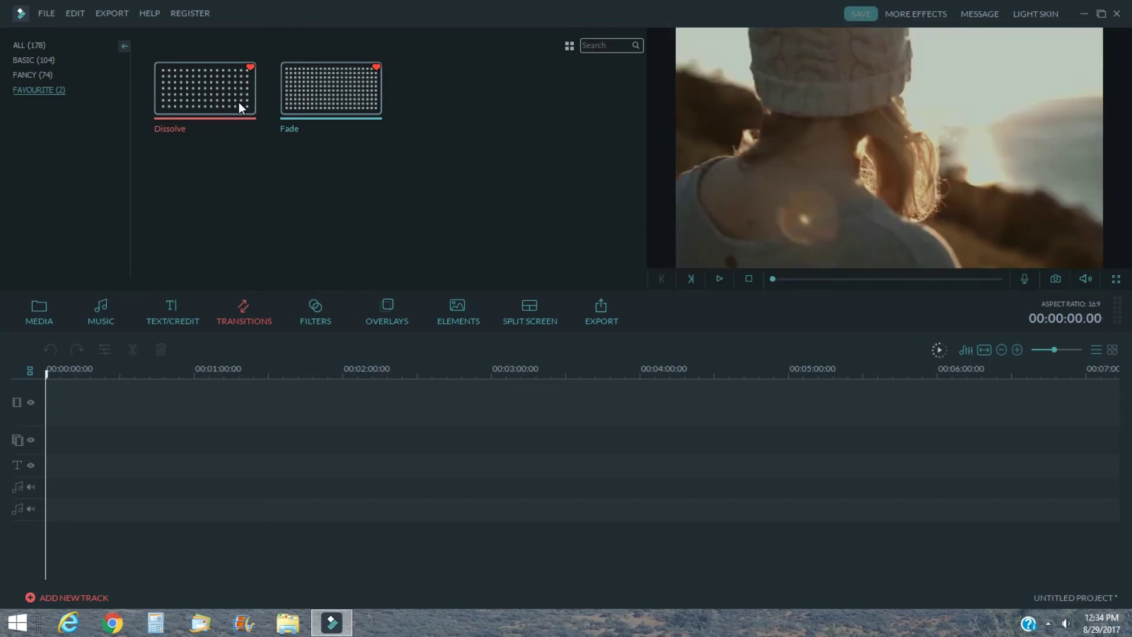
{"action": "double_click", "coordinate": [365, 90]}
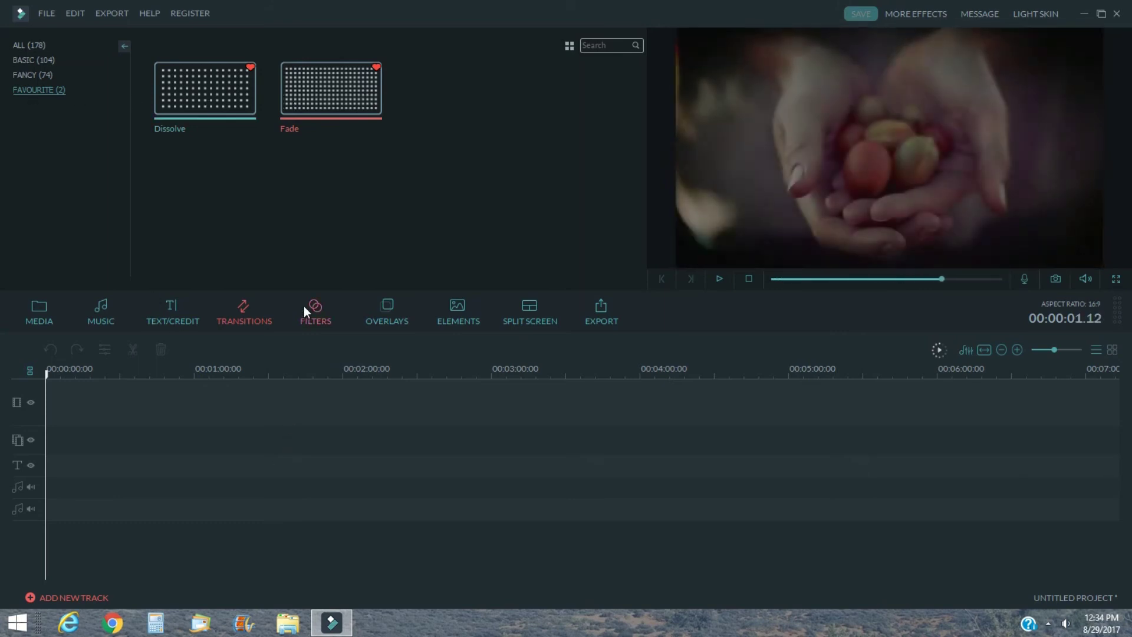
{"action": "left_click", "coordinate": [310, 318]}
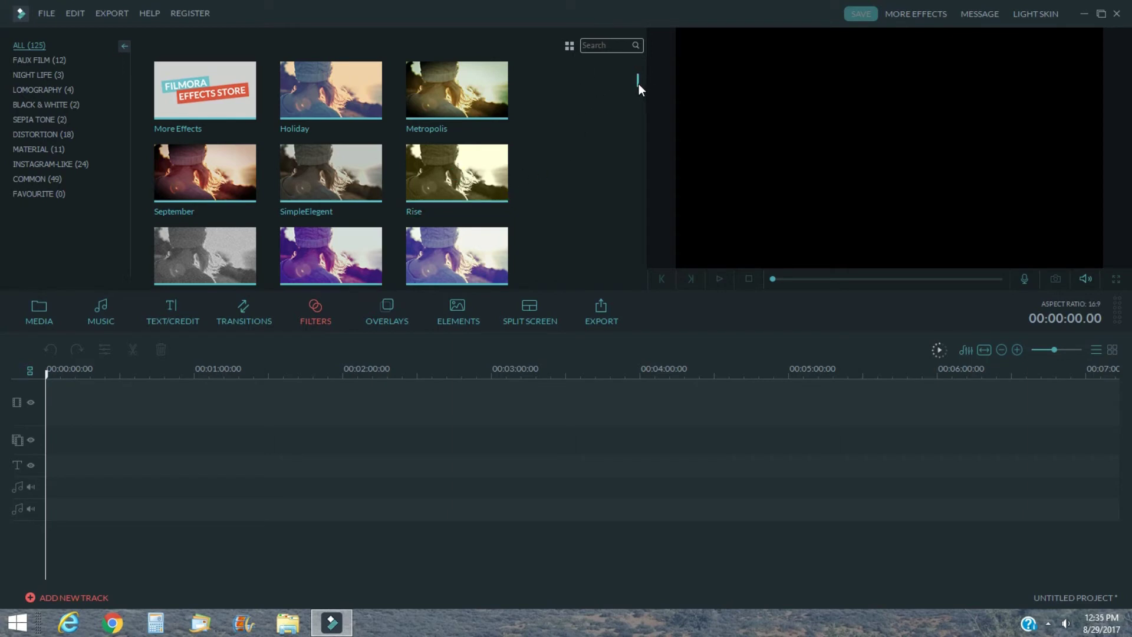
{"action": "left_click_drag", "start_coordinate": [639, 84], "coordinate": [649, 159]}
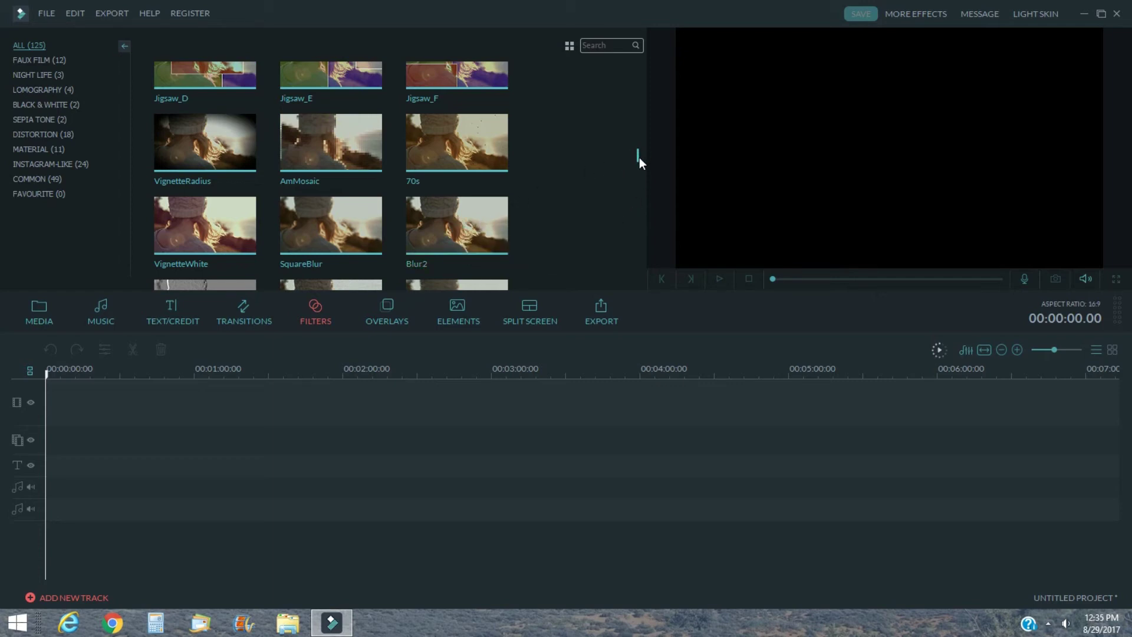
{"action": "left_click_drag", "start_coordinate": [640, 158], "coordinate": [639, 181]}
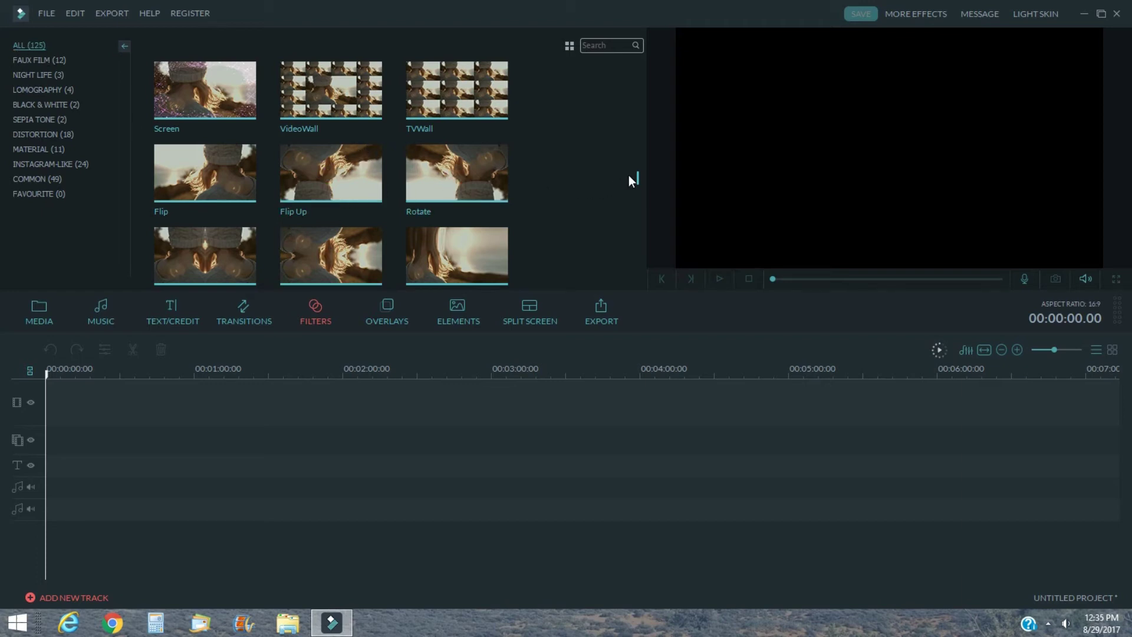
{"action": "left_click_drag", "start_coordinate": [637, 177], "coordinate": [639, 56]}
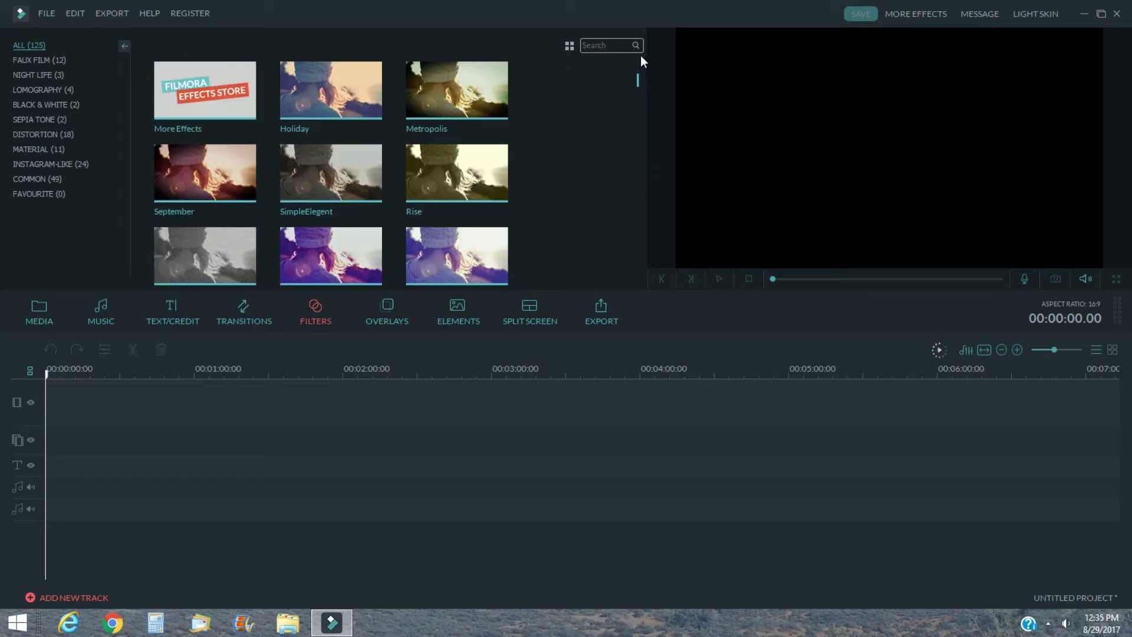
Play a preview of the Holiday filter in the viewer
{"action": "mouse_move", "coordinate": [330, 90]}
{"action": "double_click", "coordinate": [365, 102]}
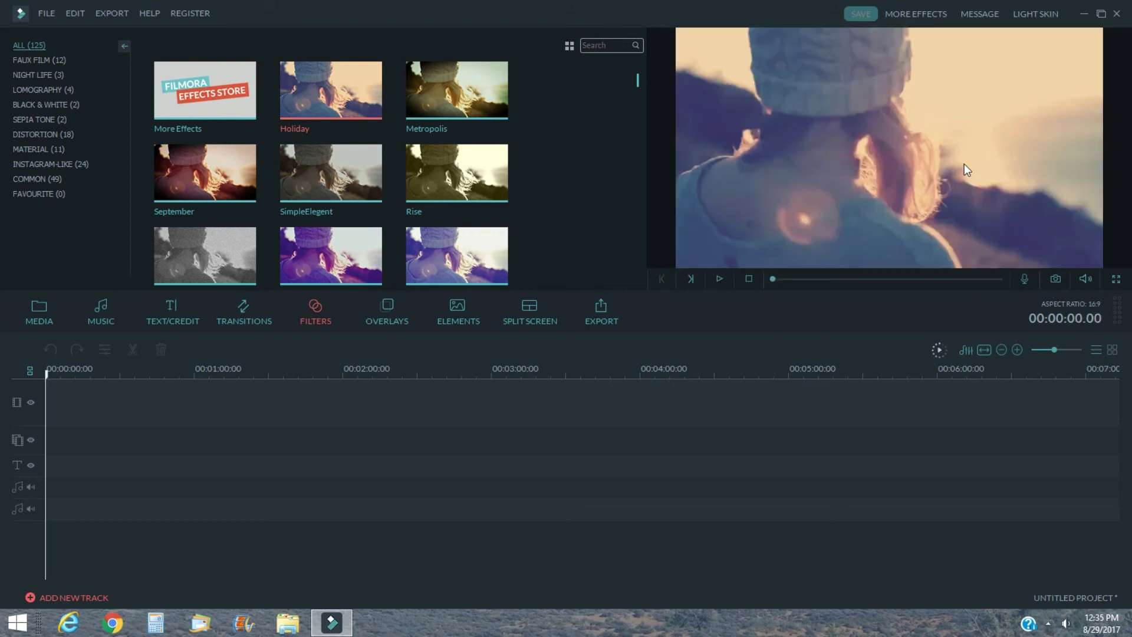
Preview the Very Dirty Film overlay, then show the Elements library
{"action": "left_click", "coordinate": [386, 322]}
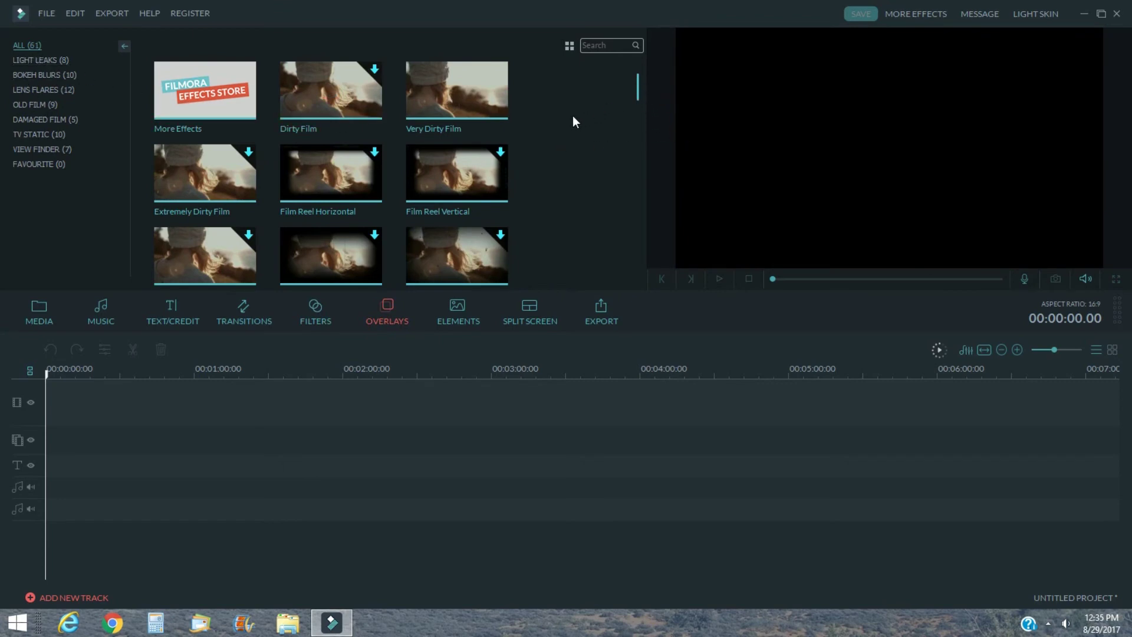
{"action": "left_click", "coordinate": [368, 92]}
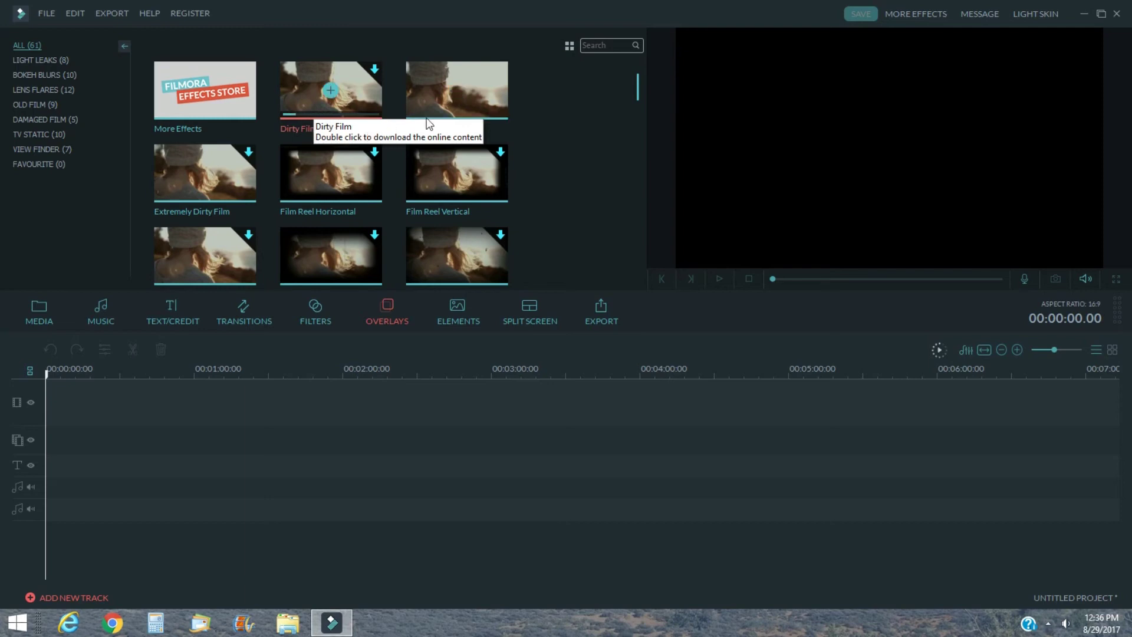
{"action": "left_click", "coordinate": [494, 97]}
{"action": "double_click", "coordinate": [495, 96]}
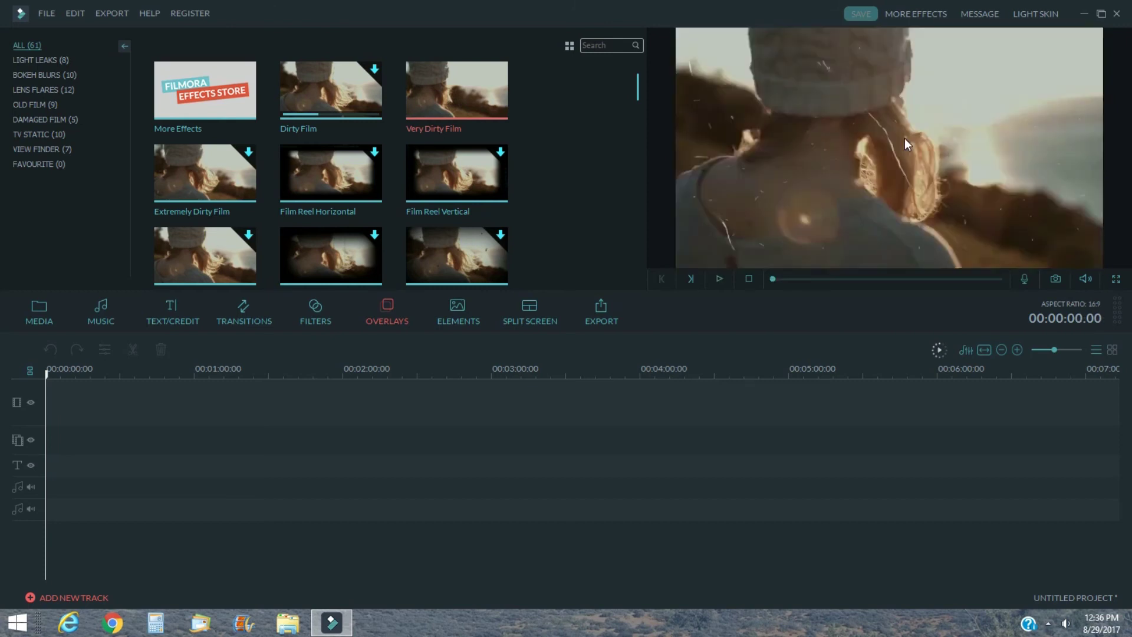
{"action": "left_click", "coordinate": [455, 316]}
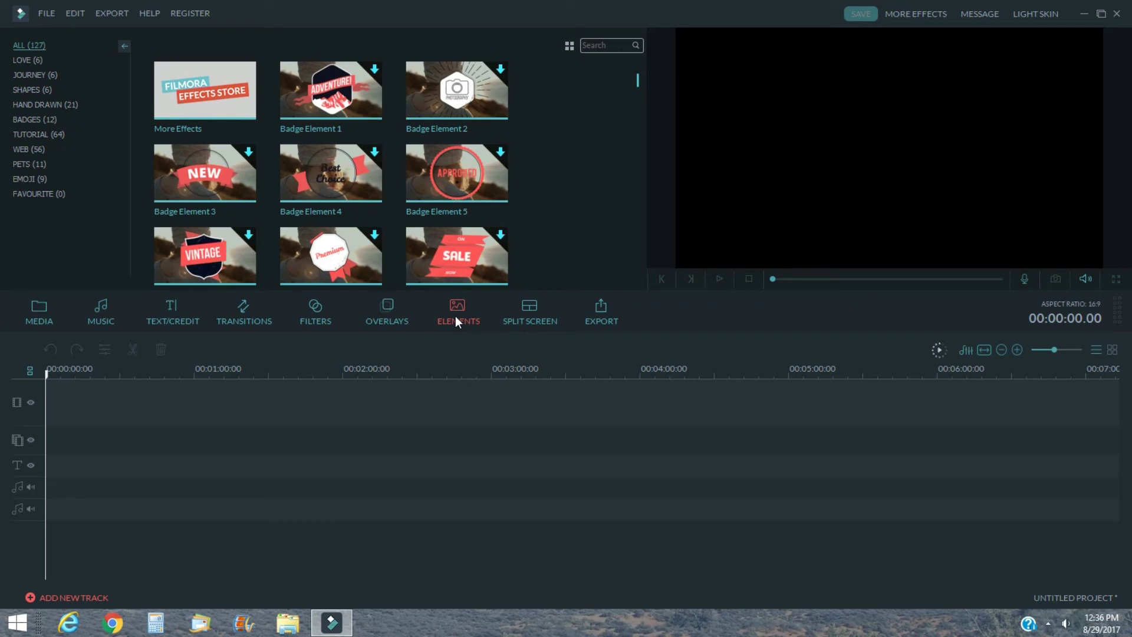
{"action": "left_click_drag", "start_coordinate": [639, 80], "coordinate": [643, 109]}
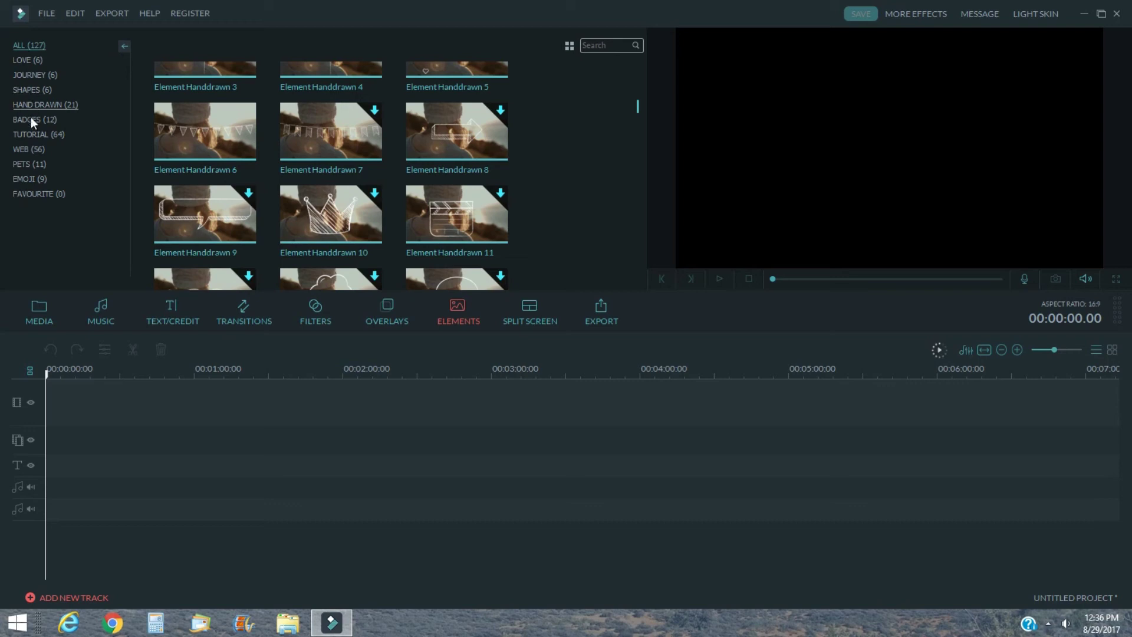
Filter elements to PETS (11), back to ALL (127), then return to the Media album
{"action": "left_click", "coordinate": [28, 164]}
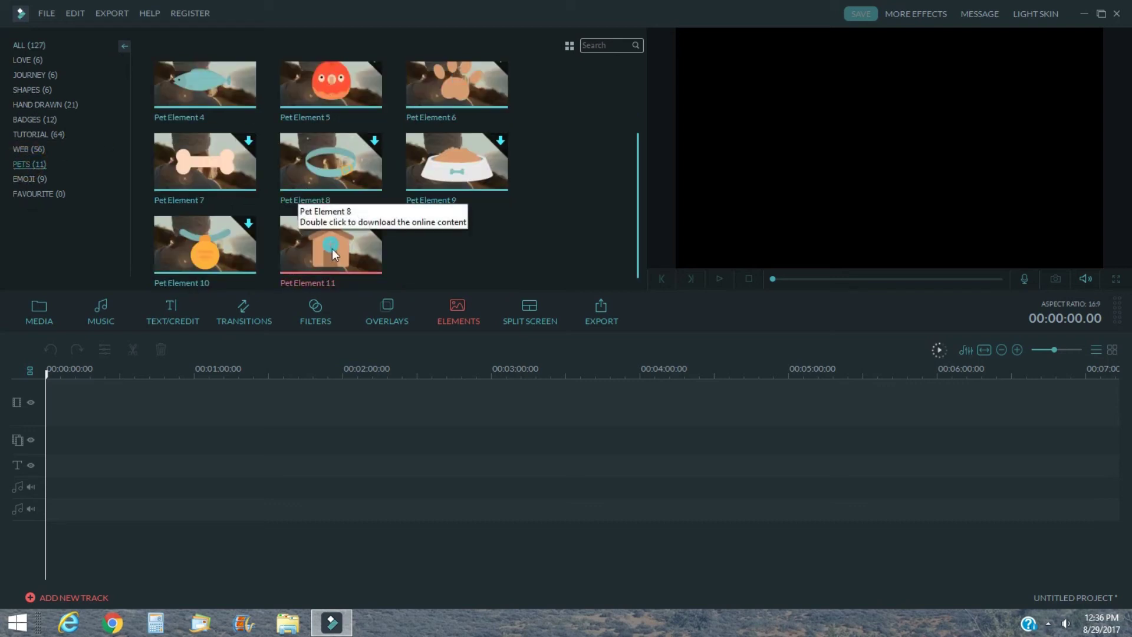
{"action": "left_click", "coordinate": [29, 45]}
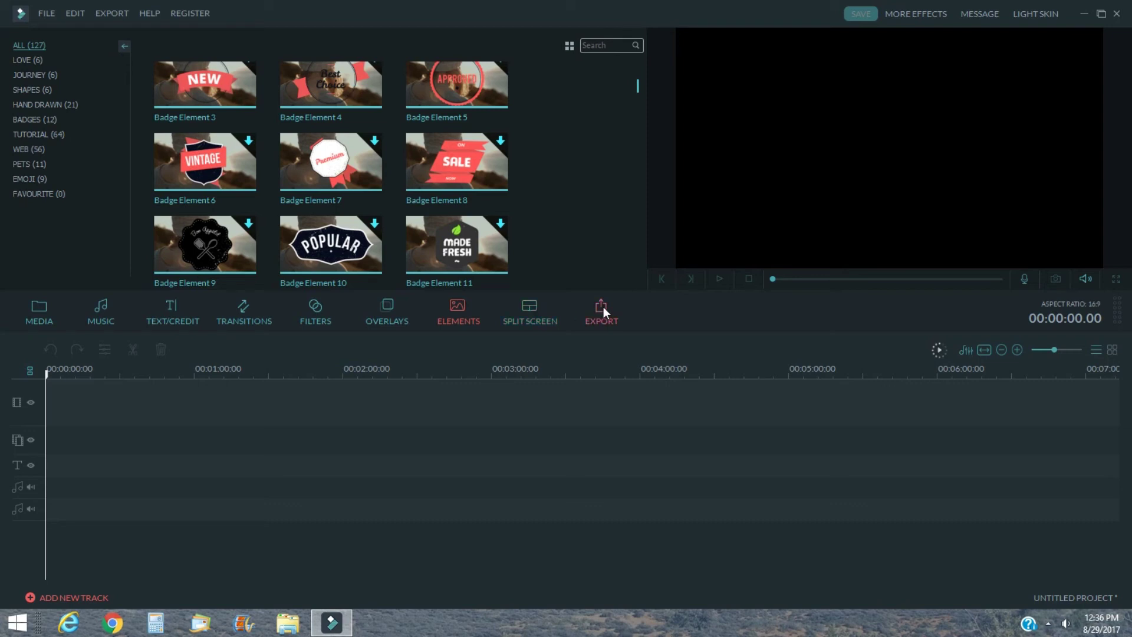
{"action": "left_click", "coordinate": [36, 316]}
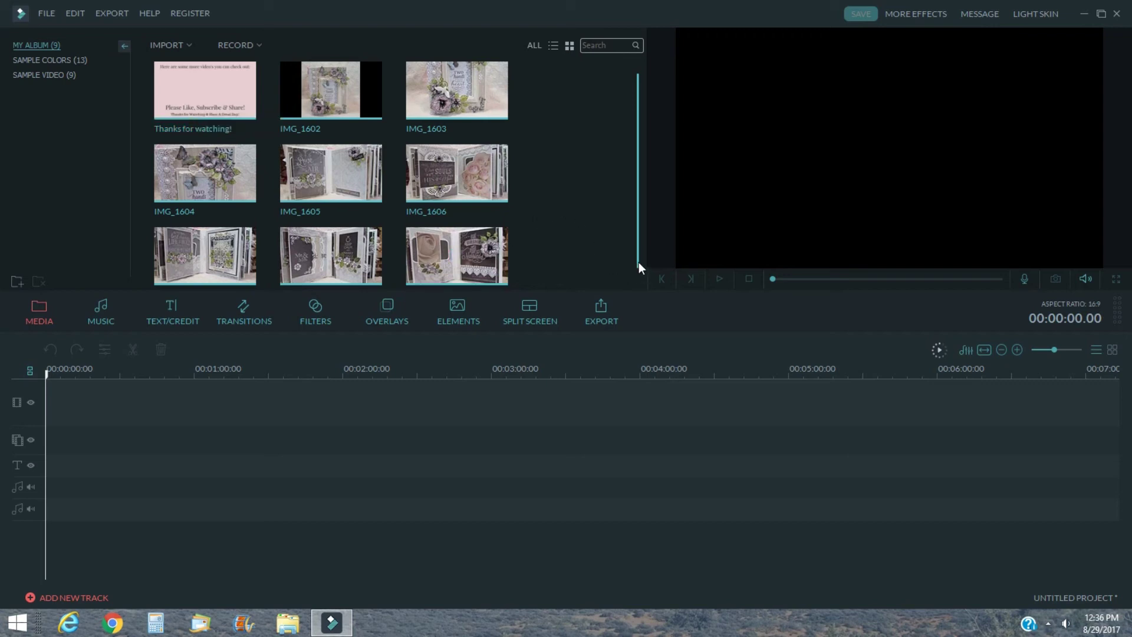
{"action": "left_click_drag", "start_coordinate": [639, 262], "coordinate": [643, 281]}
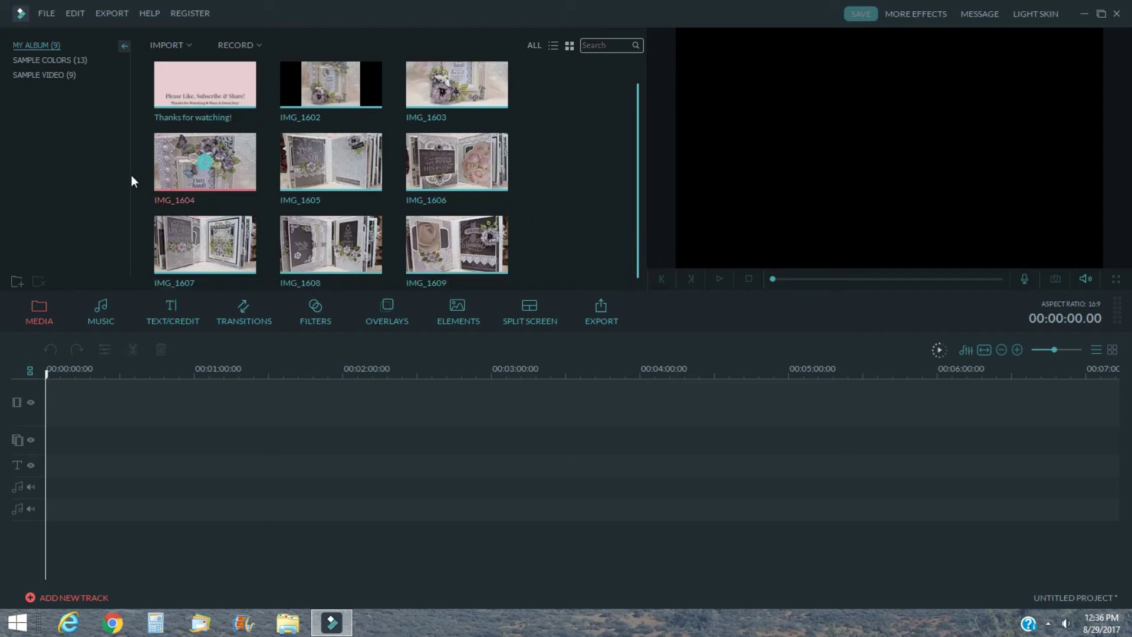